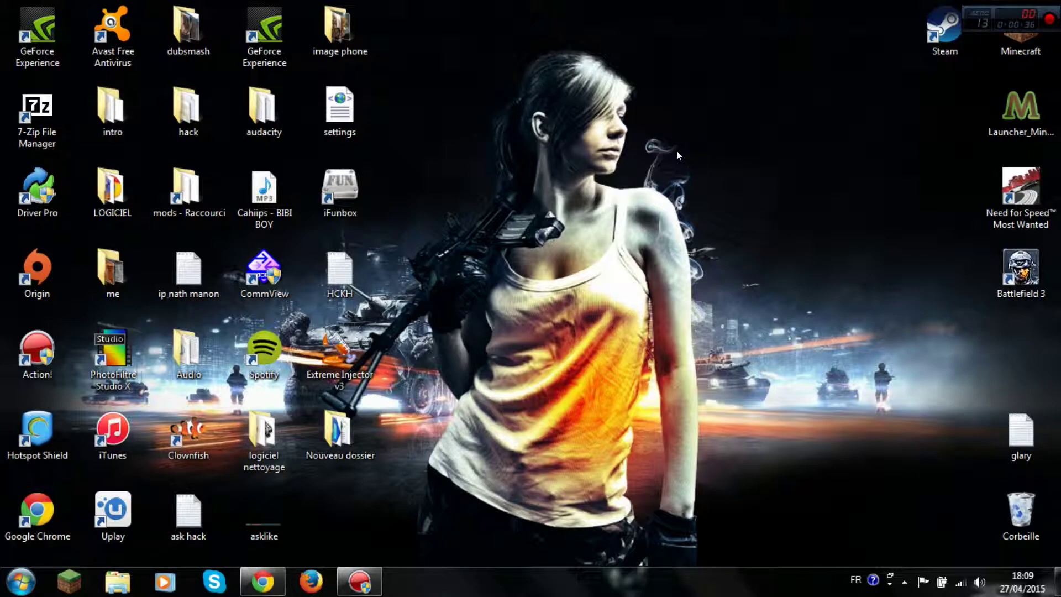
Move the glary text file to an empty spot in the upper middle of the desktop
drag(1021, 453, 720, 145)
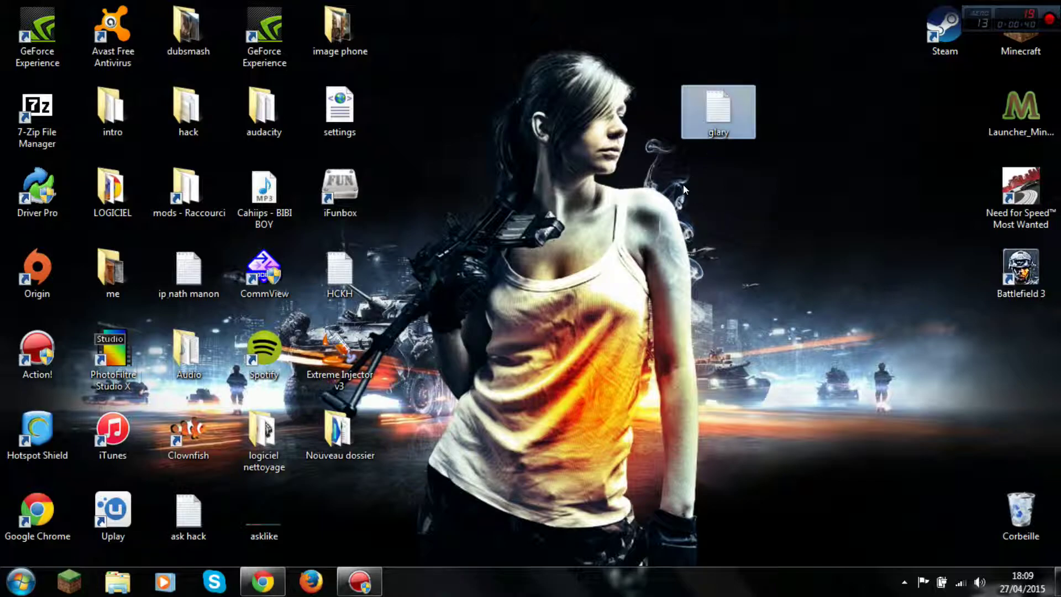
click(695, 167)
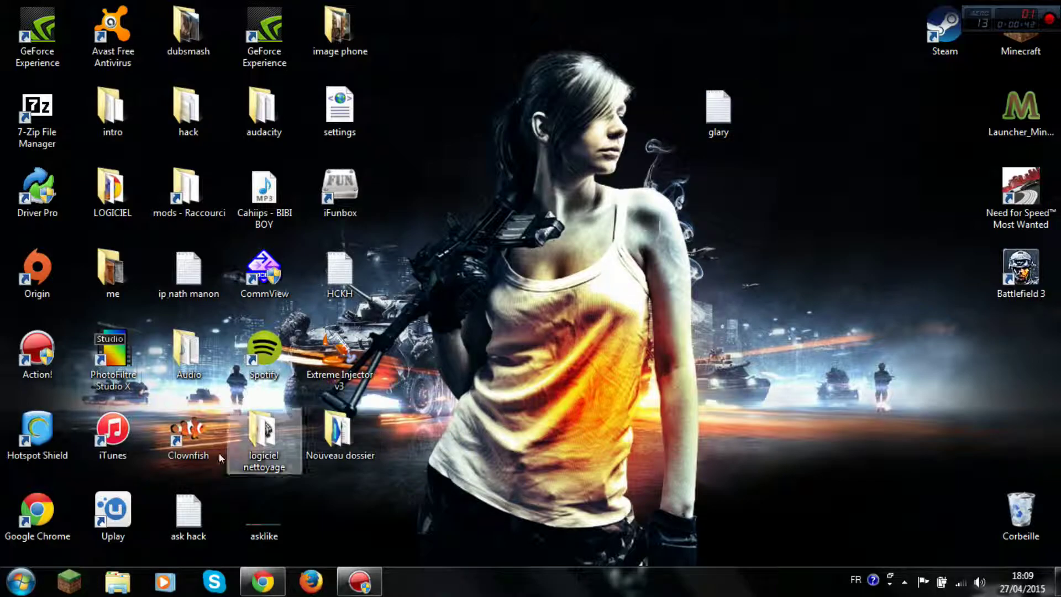
double_click(338, 434)
drag(237, 102, 452, 119)
double_click(633, 111)
click(1046, 5)
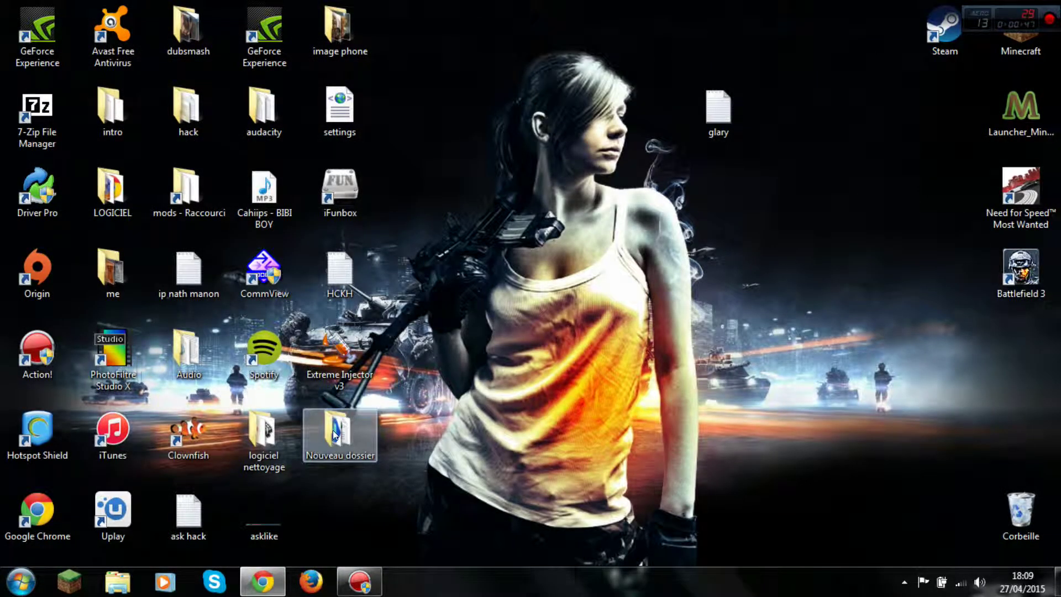
Run glary-utilities_5-23_fr_73266 from the logiciel nettoyage desktop folder and close the folder window
double_click(263, 436)
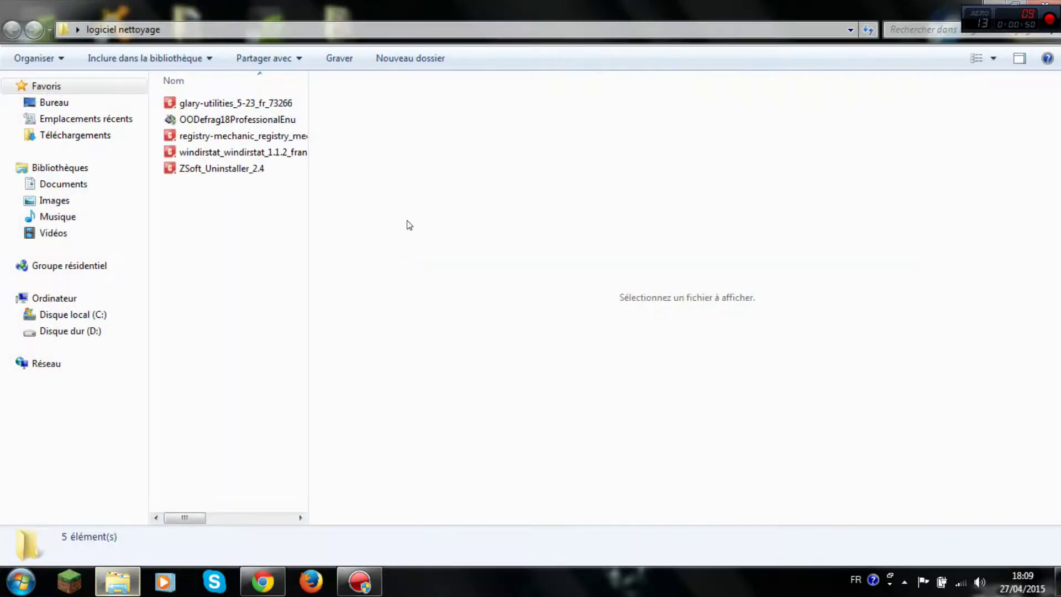
click(211, 103)
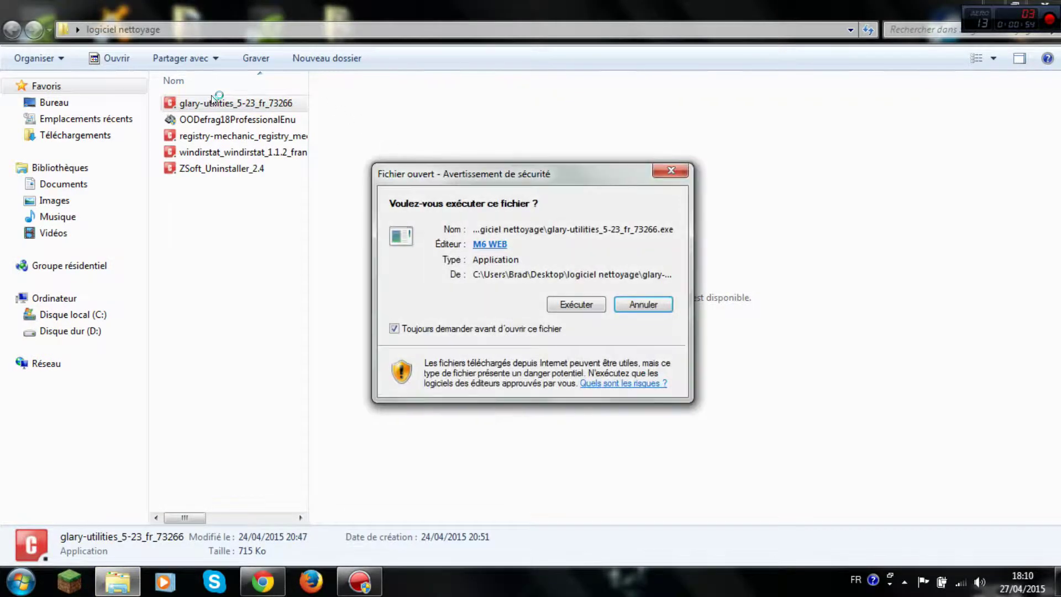
click(575, 307)
drag(989, 7, 632, 133)
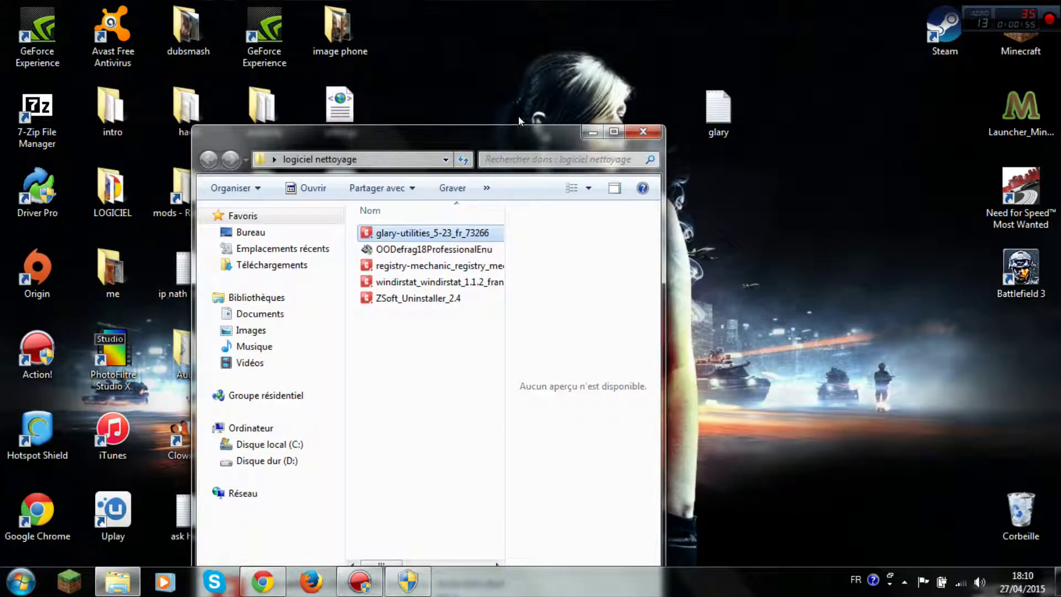
click(632, 133)
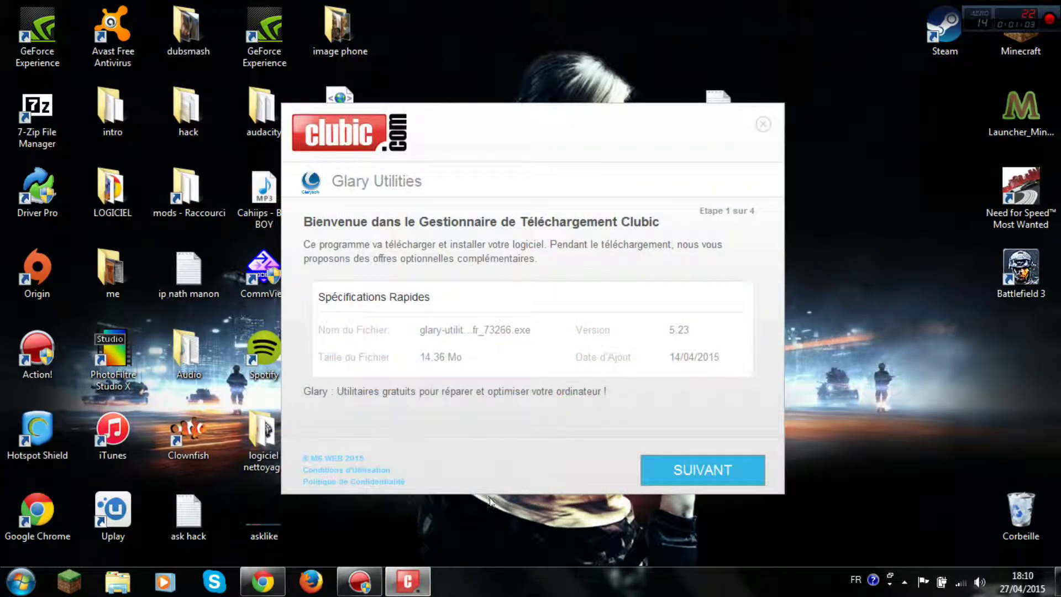
Start downloading Glary Utilities in the Clubic download manager and try to close its window
click(700, 471)
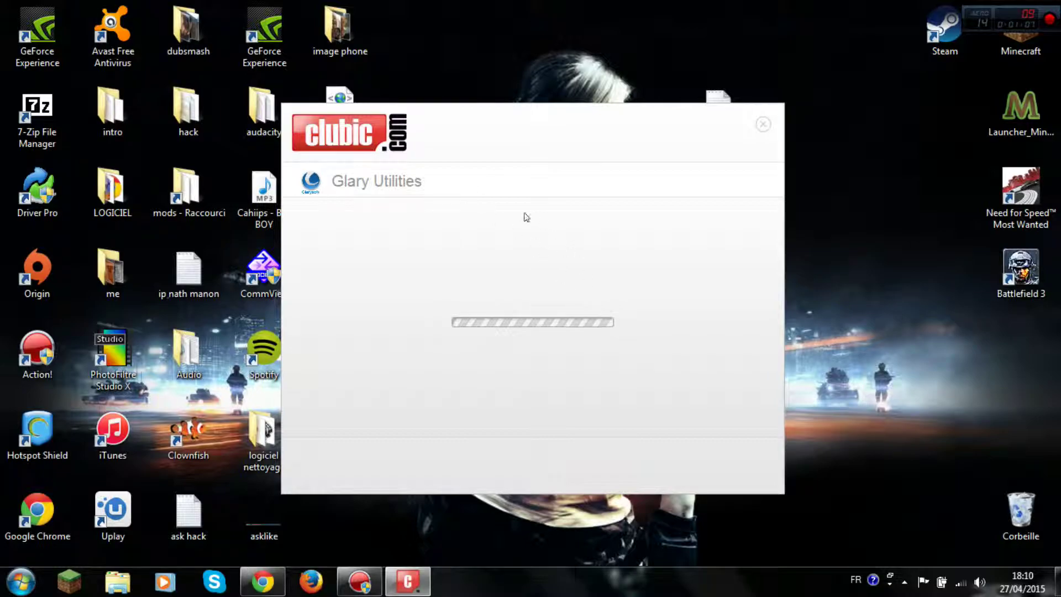
click(577, 470)
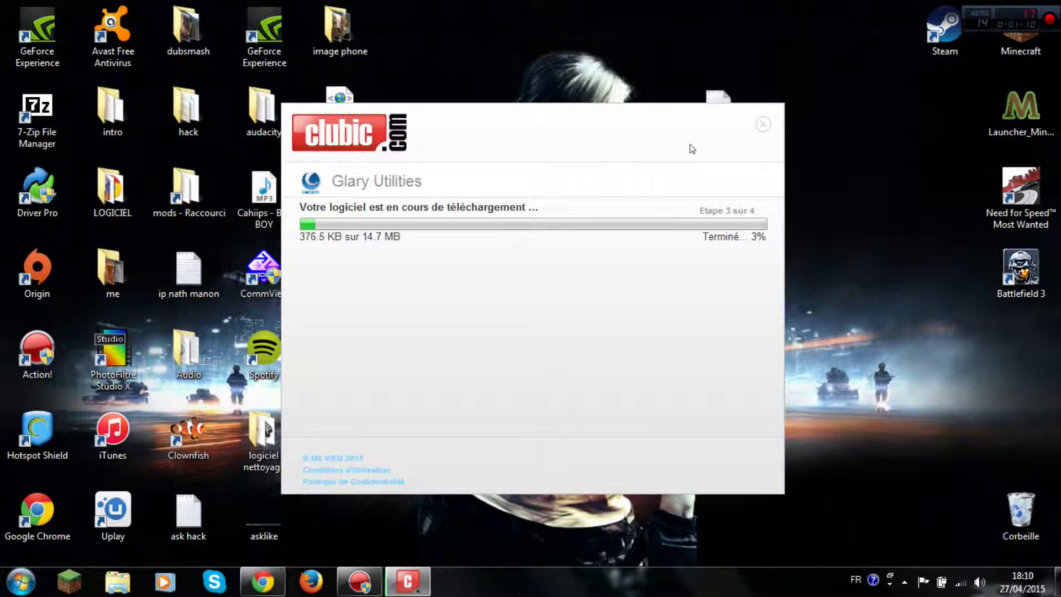
click(762, 129)
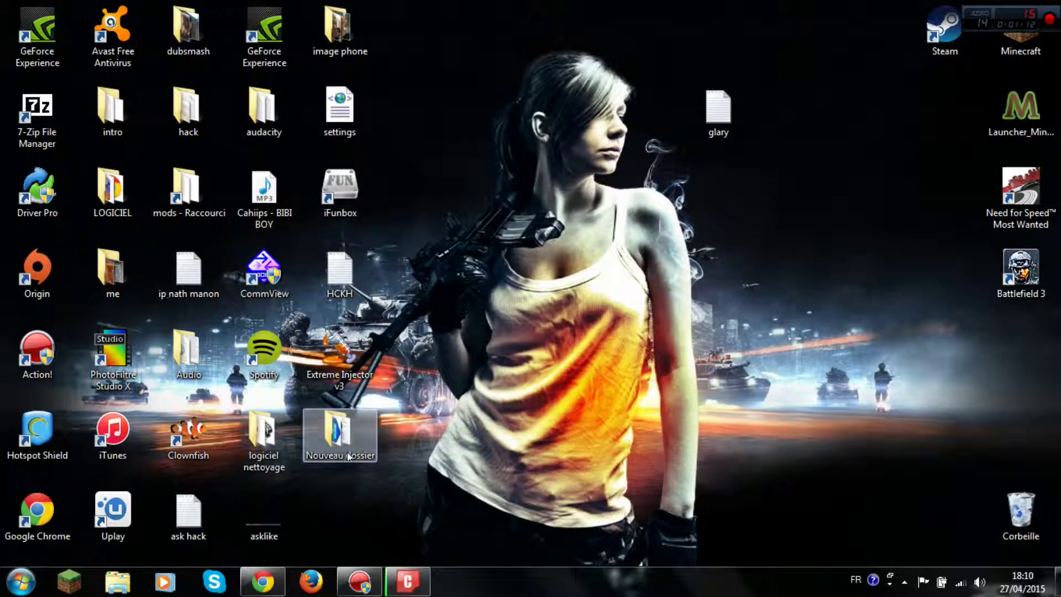
End the running Clubic download manager through the Windows Task Manager and close the Task Manager
click(410, 580)
right_click(668, 581)
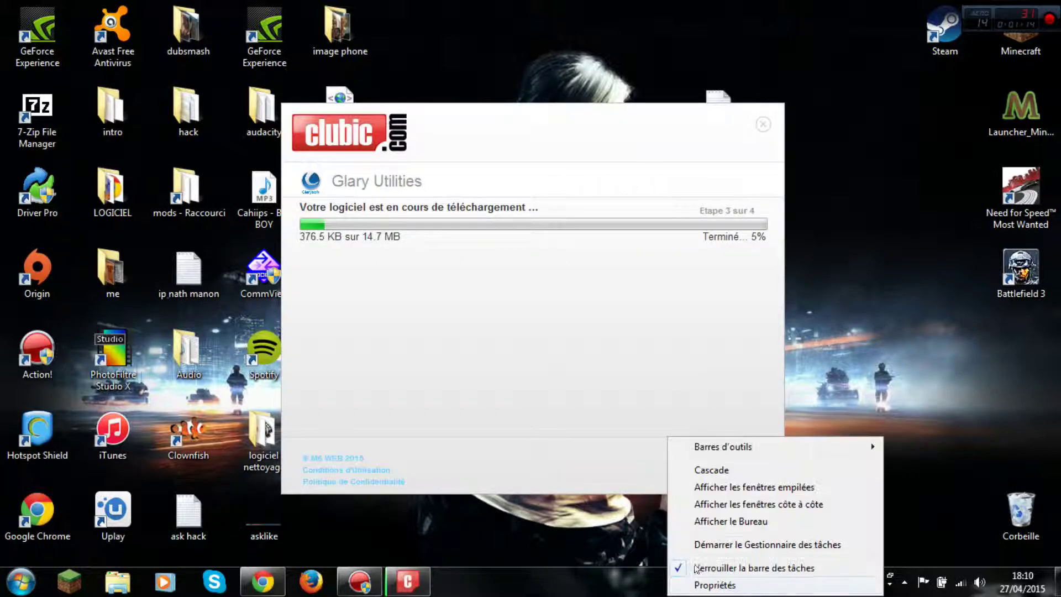
click(680, 546)
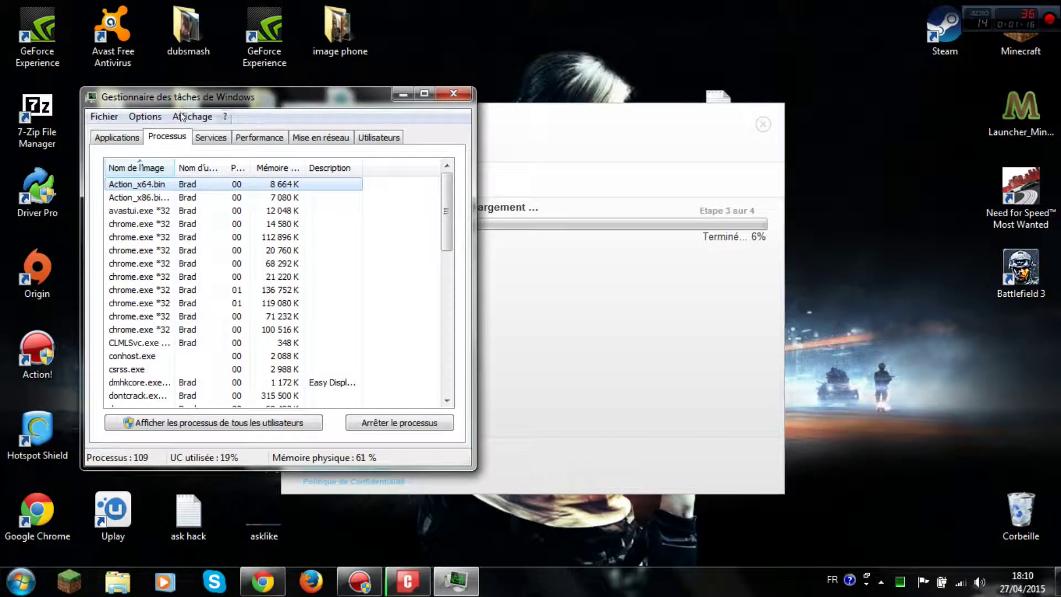
click(117, 136)
right_click(165, 210)
click(224, 387)
click(399, 422)
click(540, 323)
click(453, 94)
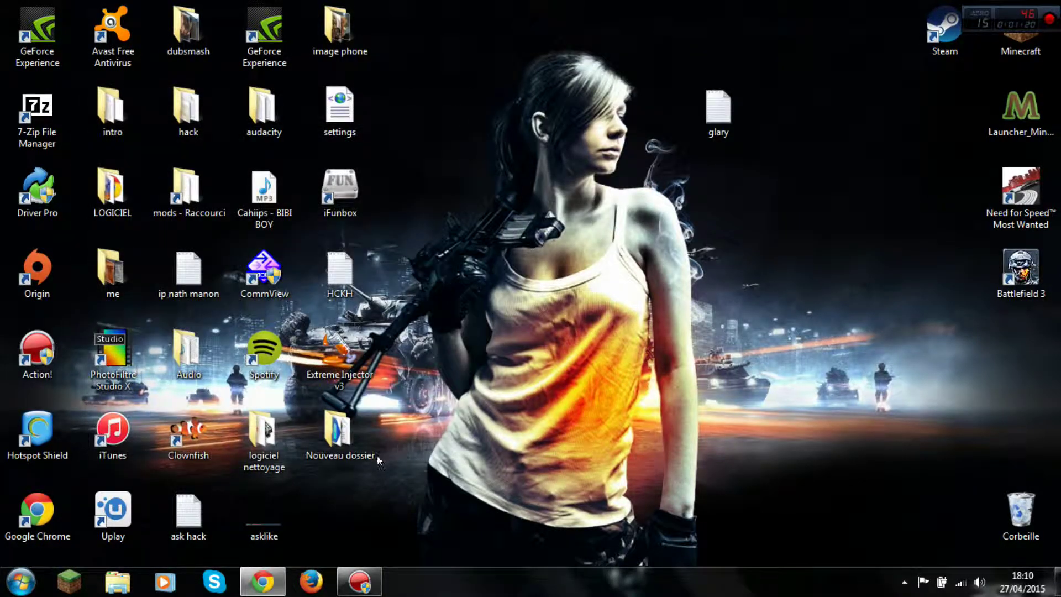
Launch the glary-utilities_5-23_fr_73266 installer again from the logiciel nettoyage folder and close the folder
double_click(263, 436)
click(420, 196)
double_click(431, 181)
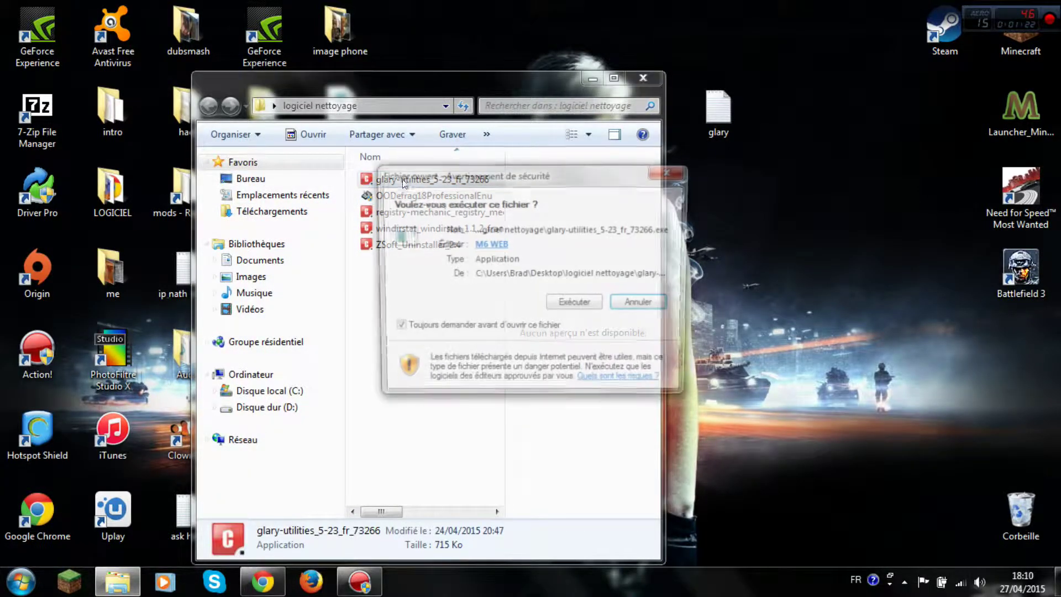
click(576, 305)
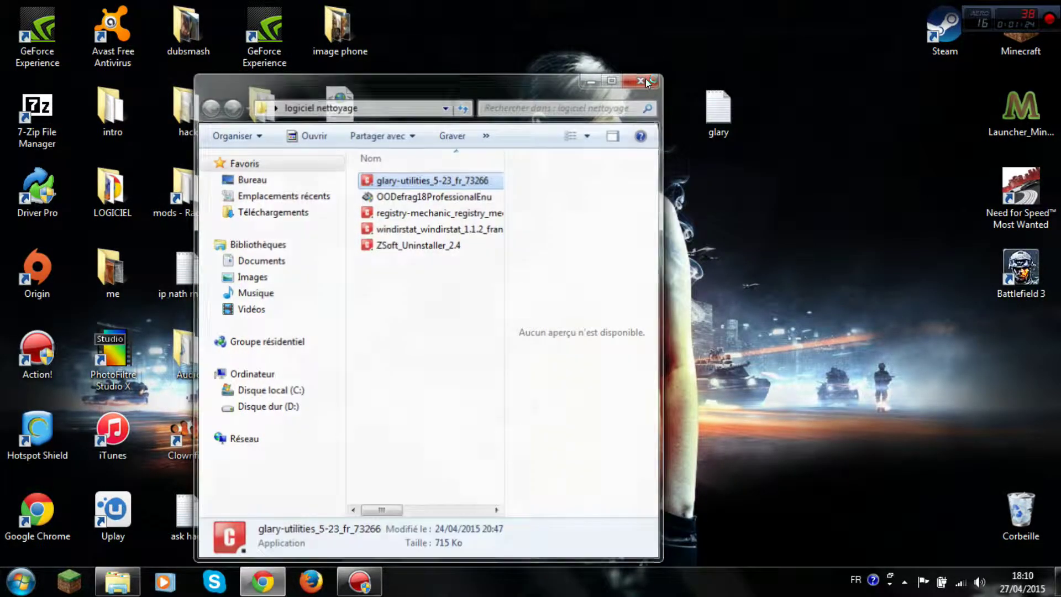
click(643, 78)
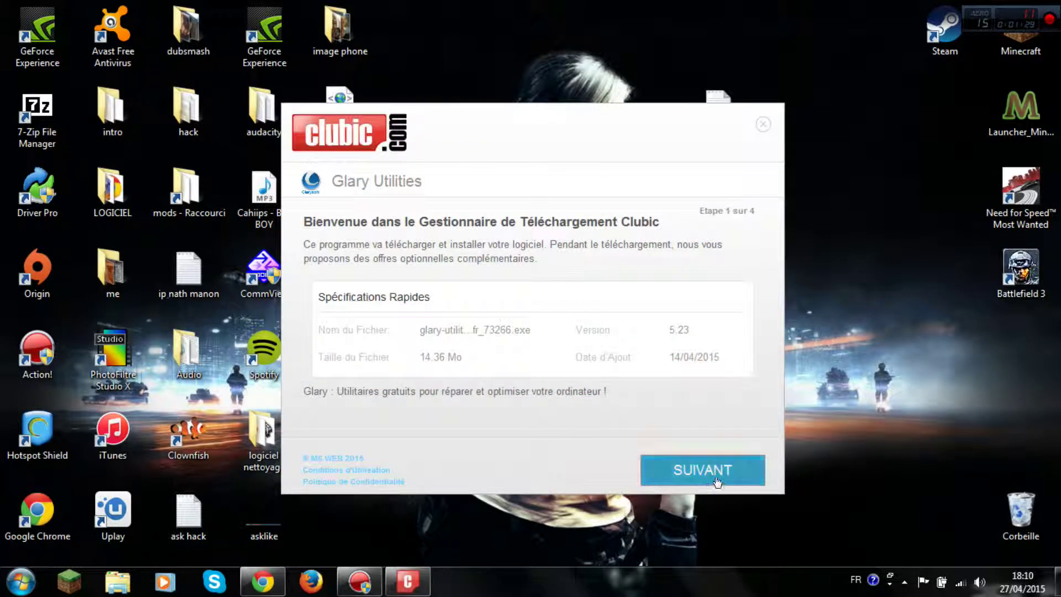
Download Glary Utilities with the Clubic download manager and finish the download stage
click(718, 481)
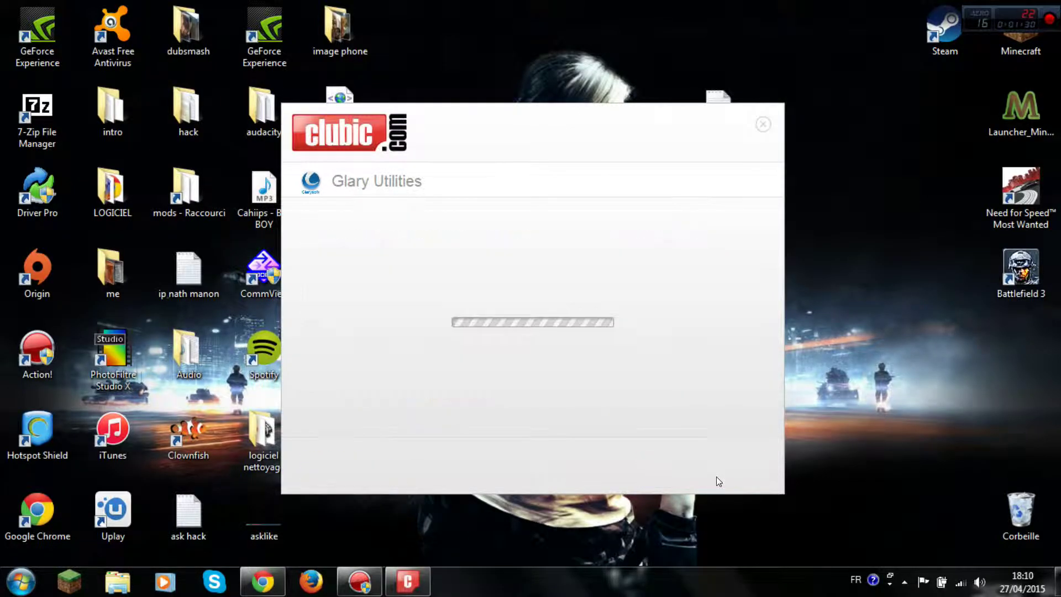
click(562, 469)
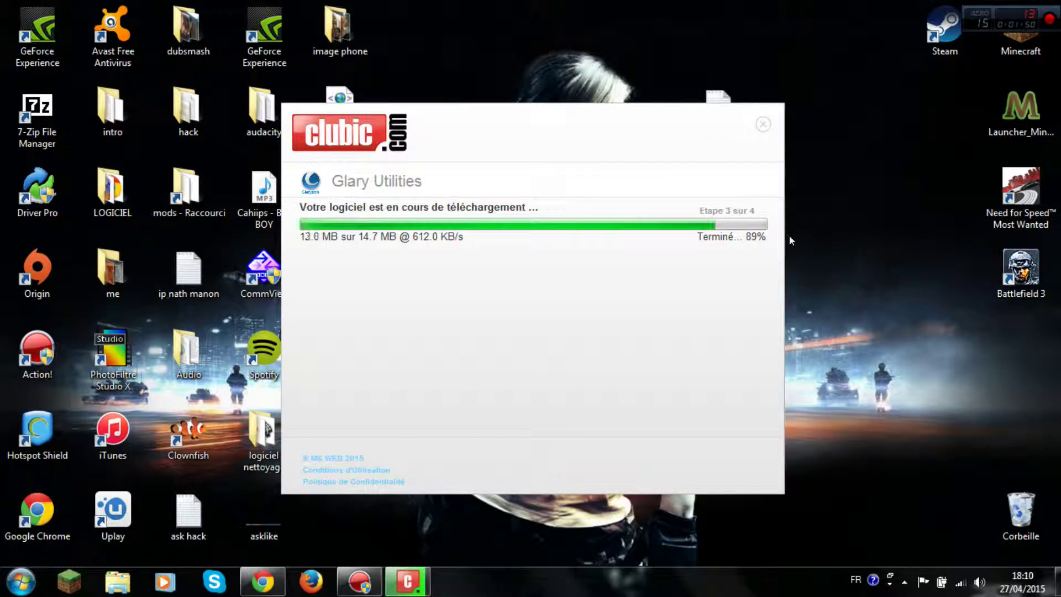
mouse_move(739, 180)
mouse_down()
mouse_move(549, 266)
mouse_move(703, 47)
mouse_move(701, 118)
mouse_move(730, 162)
mouse_up()
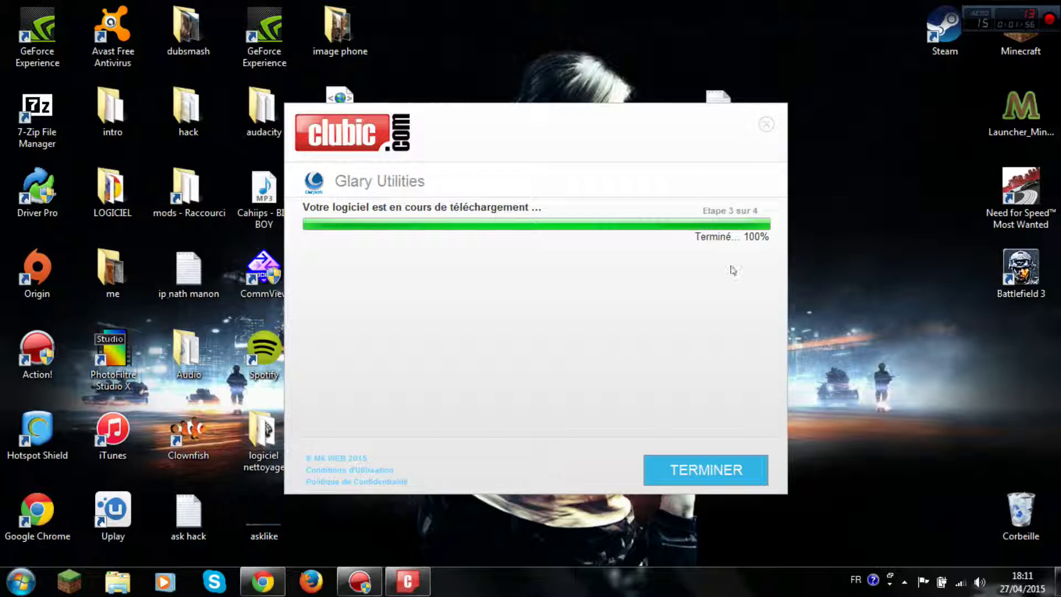
click(706, 484)
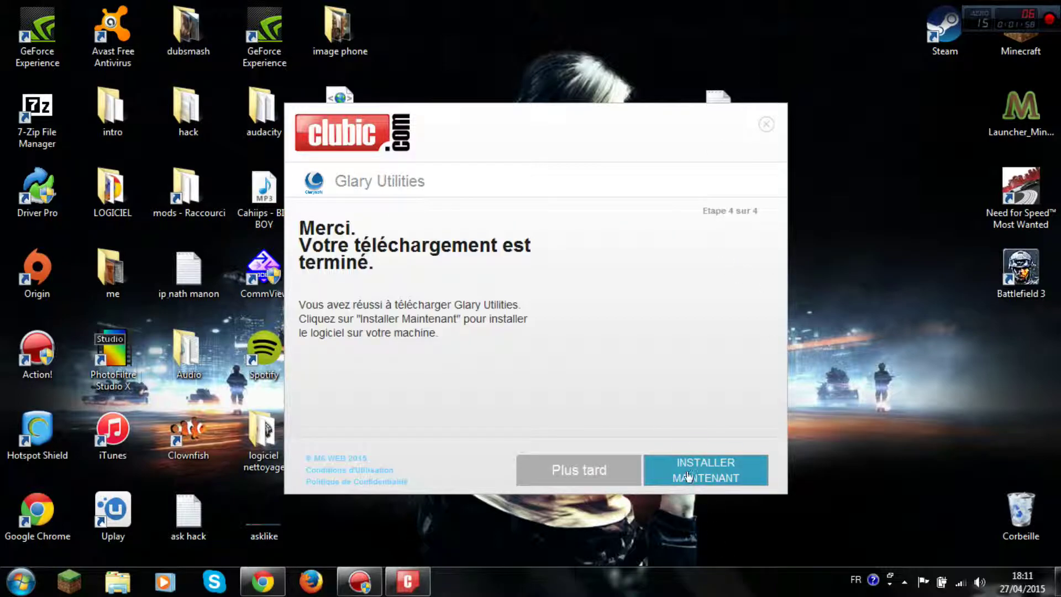
Install Glary Utilities 5.23 with desktop and Quick Launch icons, and launch it on leaving the setup
click(706, 470)
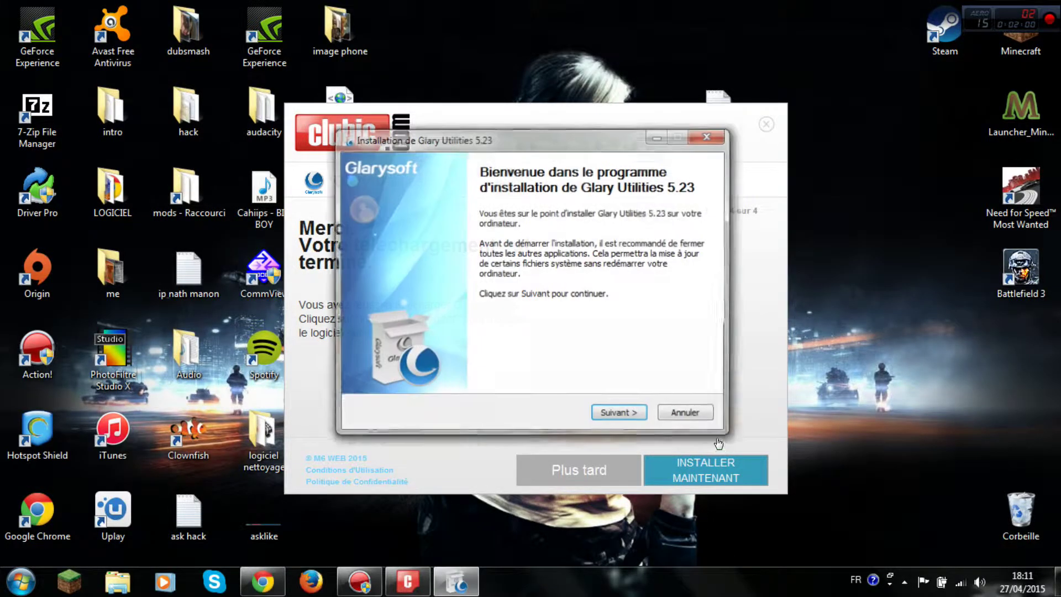
click(622, 413)
click(621, 414)
click(624, 415)
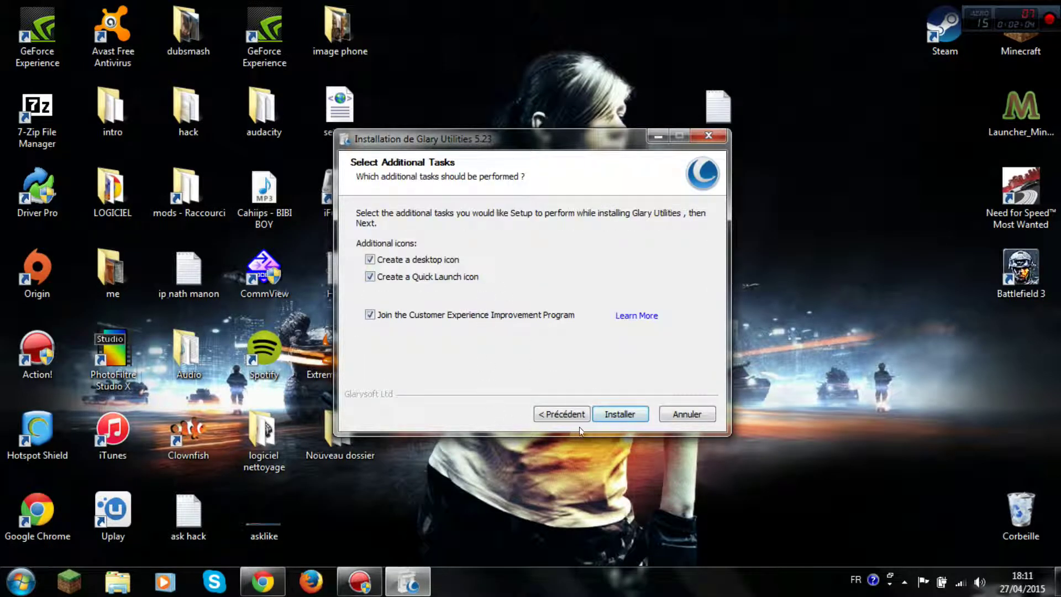
click(618, 415)
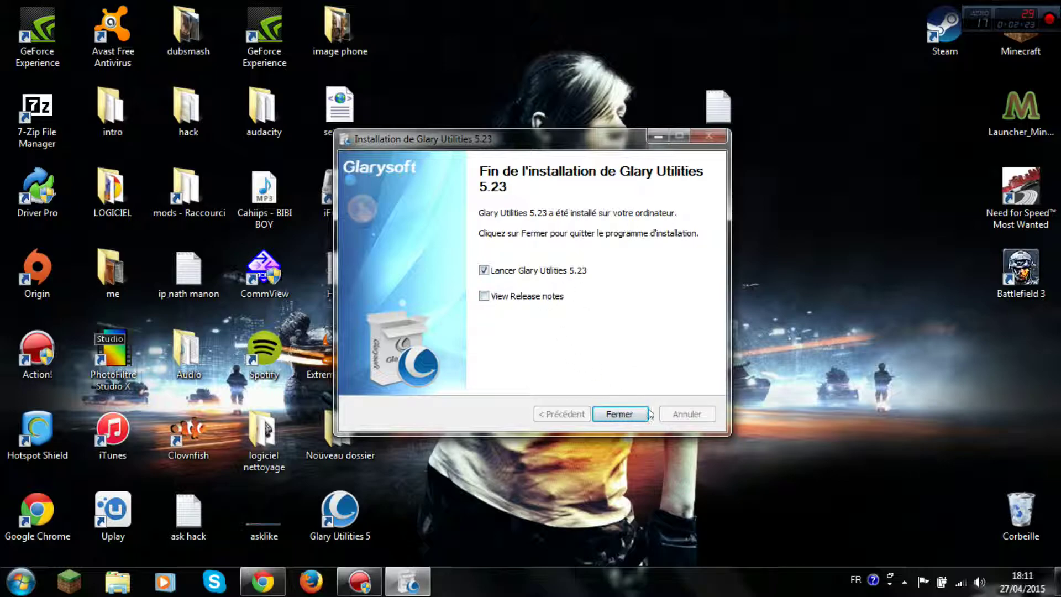
click(647, 414)
Place the glary text file and the Glary Utilities window side by side, and decline the professional edition upgrade offer
drag(777, 262, 870, 105)
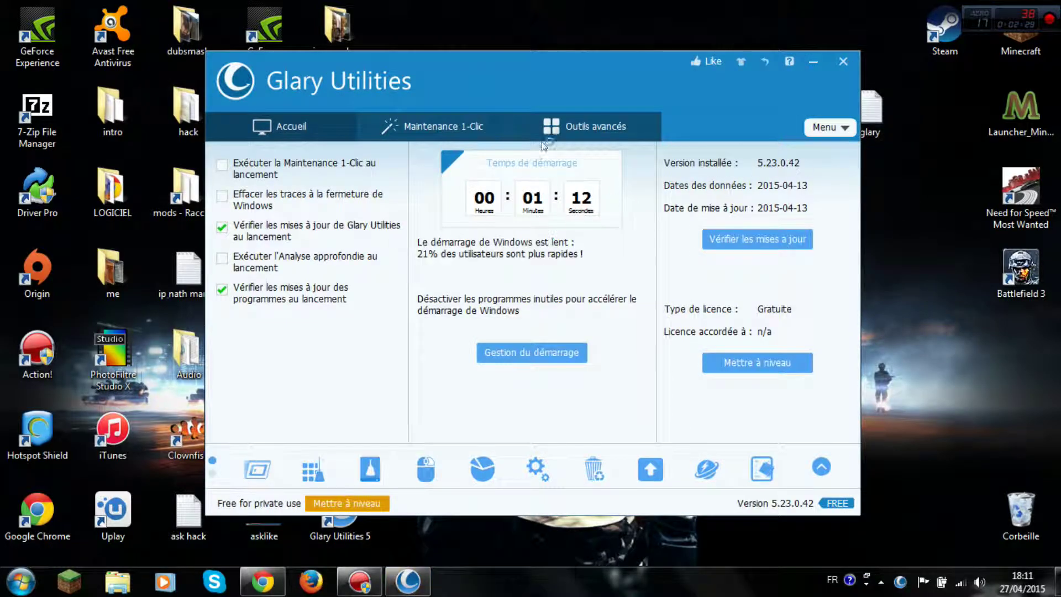
drag(676, 83, 630, 66)
drag(556, 65, 448, 41)
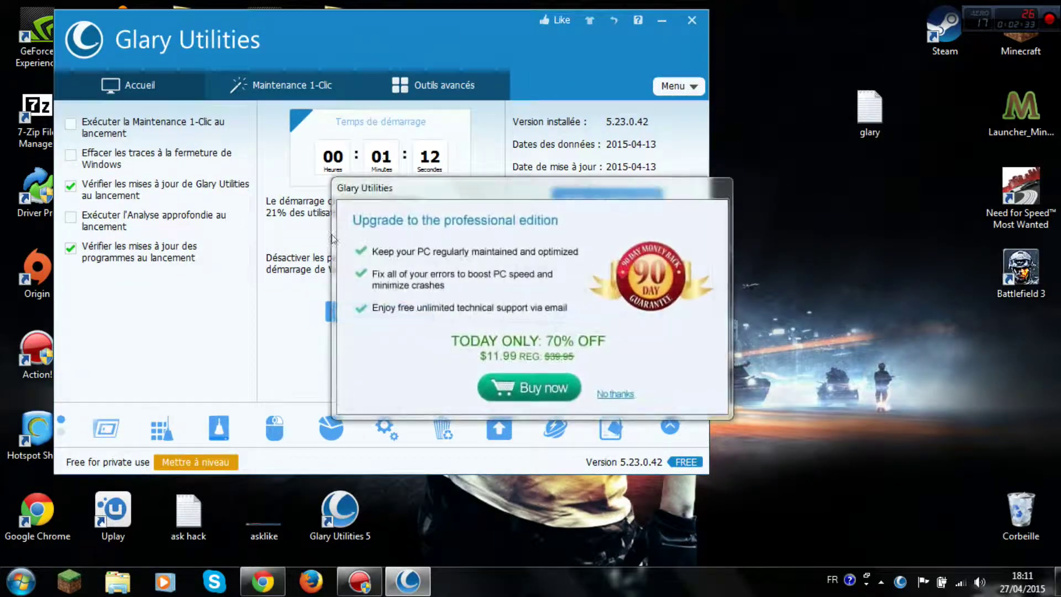
click(615, 394)
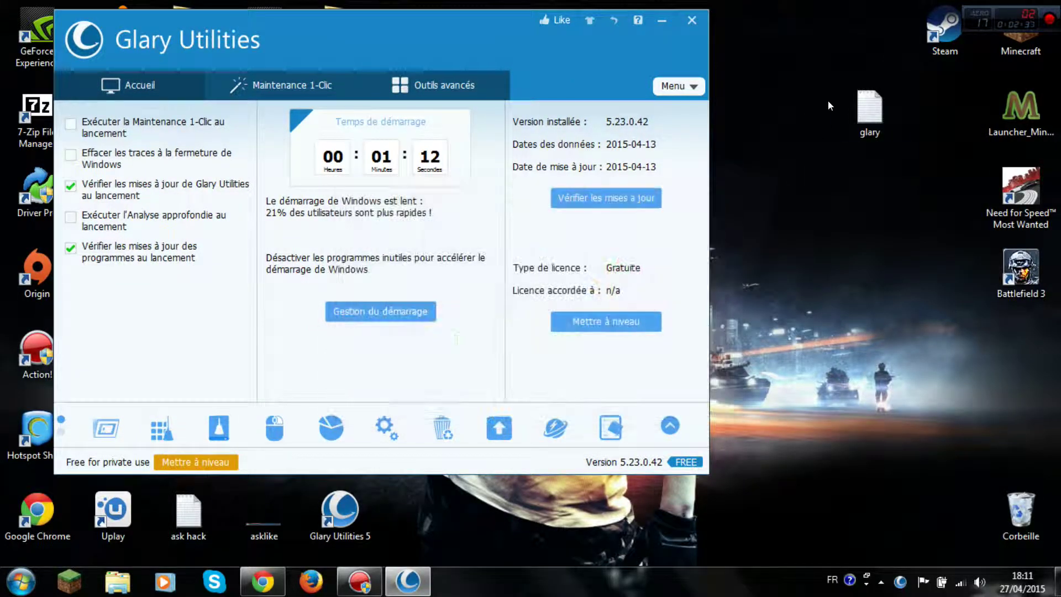
Open the glary text file and place its enlarged window beside Glary Utilities
double_click(870, 110)
drag(629, 109, 869, 23)
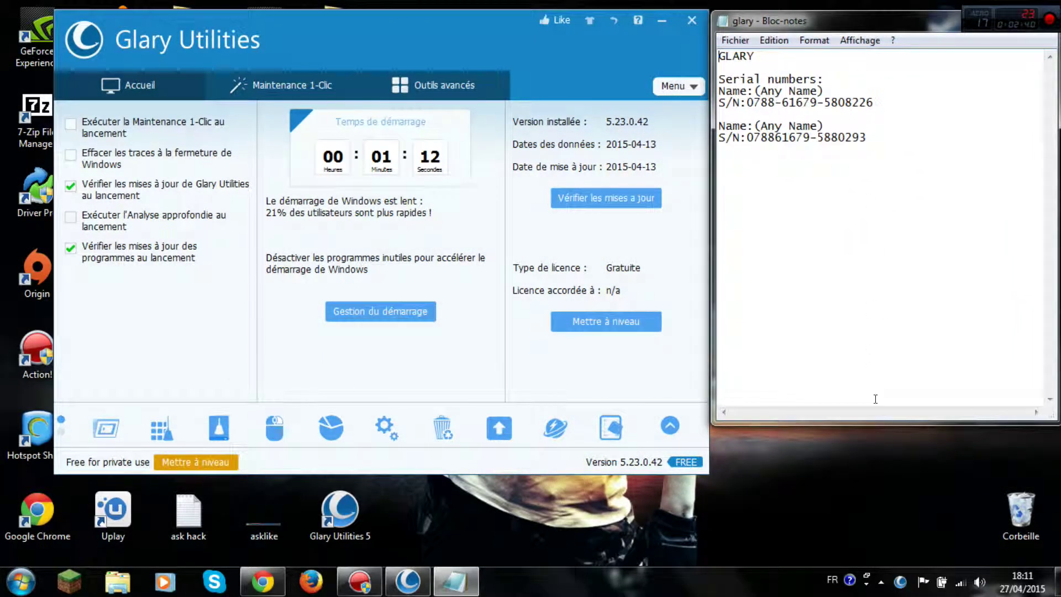
drag(876, 424, 872, 565)
Examine the two name and serial number entries in the glary text file
key(shift+Up)
key(shift+Home)
key(shift+Up)
key(shift+Up)
key(shift+Up)
key(shift+Up)
key(shift+Up)
key(shift+Up)
key(shift+Down)
key(shift+Down)
key(shift+Down)
key(shift+Down)
click(896, 126)
key(shift+Up)
key(shift+Up)
drag(867, 128, 686, 125)
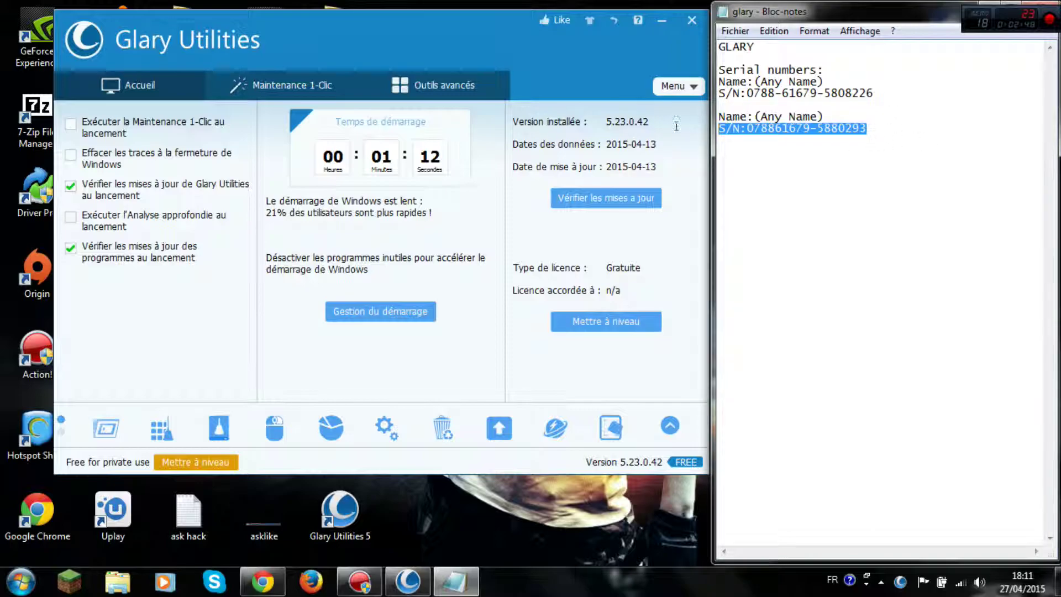
drag(875, 93, 1023, 94)
click(845, 107)
click(884, 128)
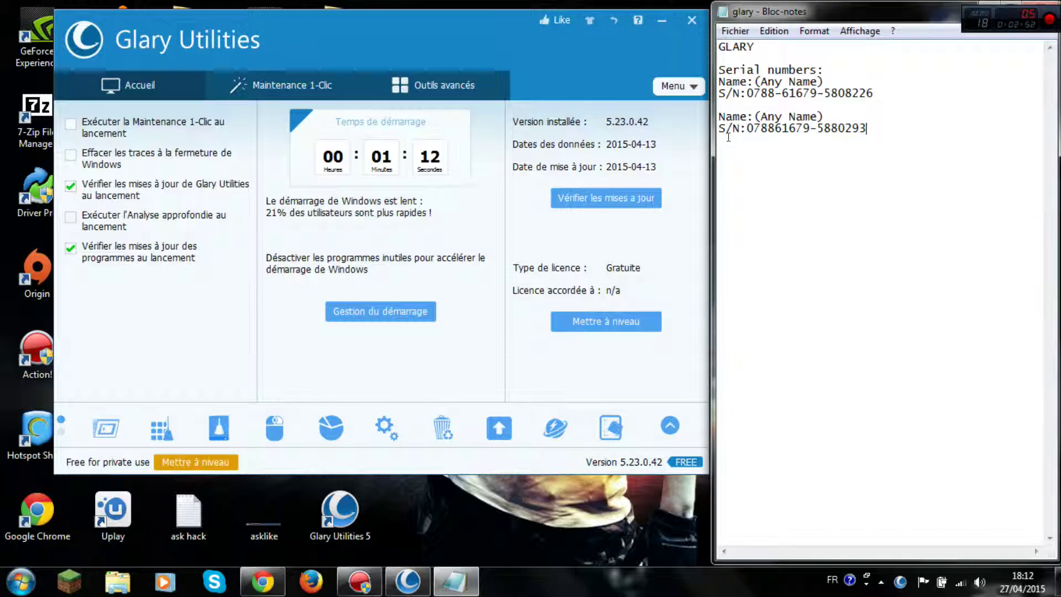
drag(746, 128, 888, 142)
click(888, 142)
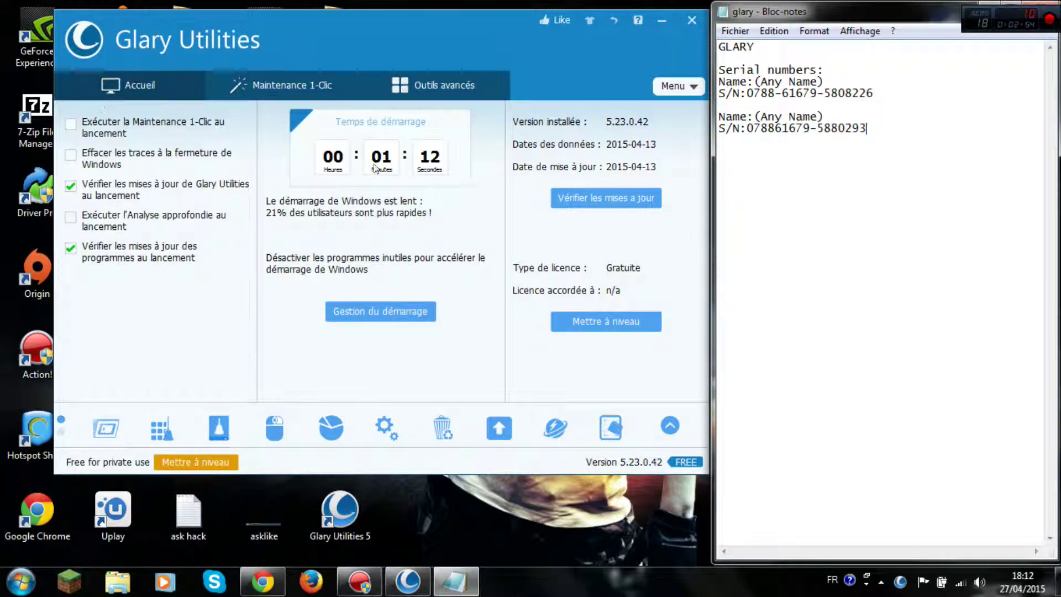
Enable the in-depth analysis at launch and move the licence information dialog beside the text file
click(129, 222)
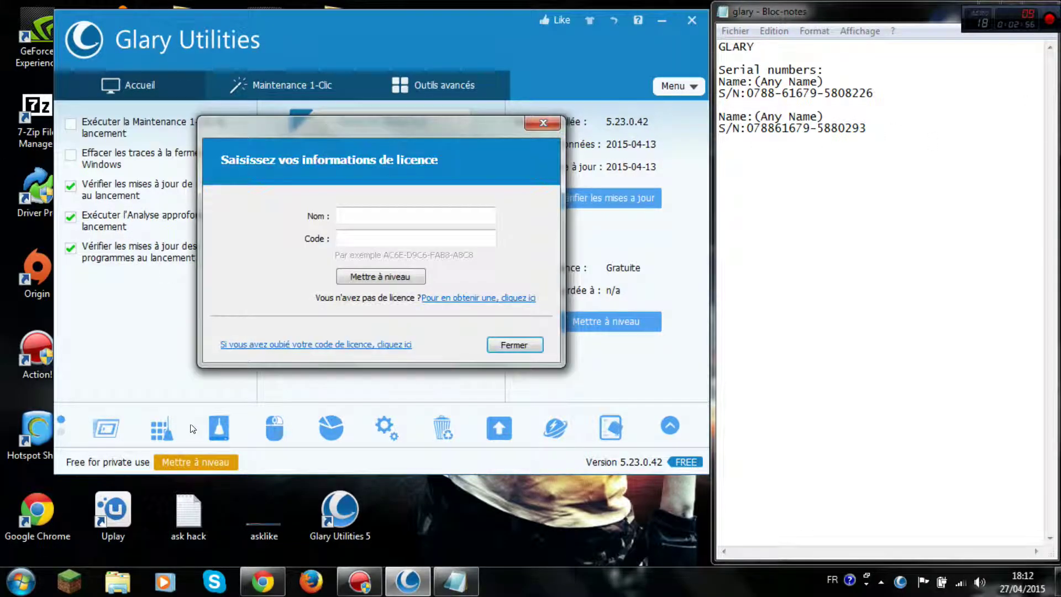
drag(227, 163, 305, 132)
click(433, 186)
Copy the first serial number from the glary text file into the licence name field
drag(746, 92, 891, 87)
key(ctrl+c)
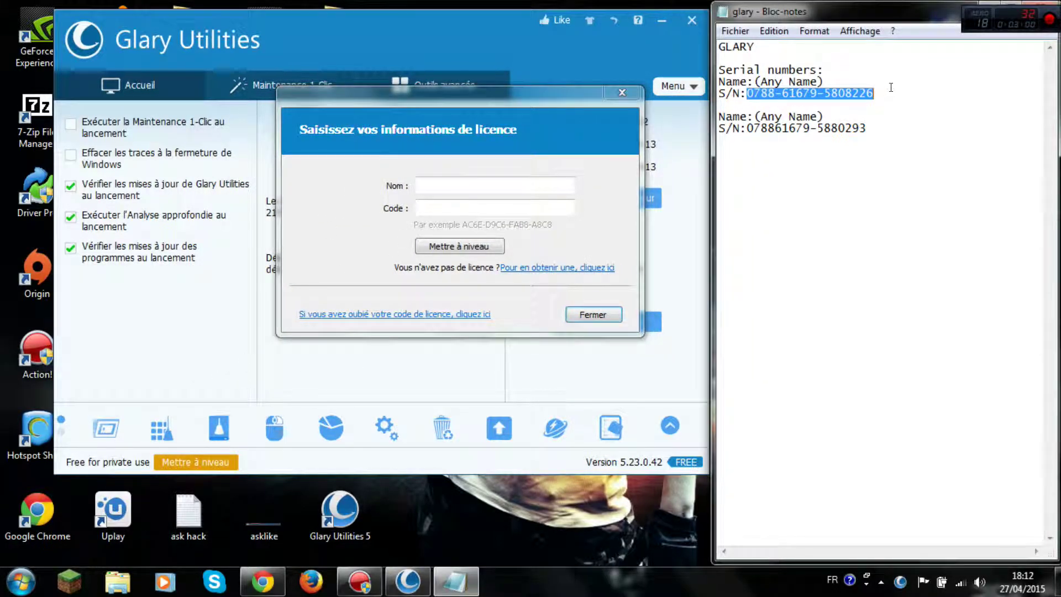
click(504, 184)
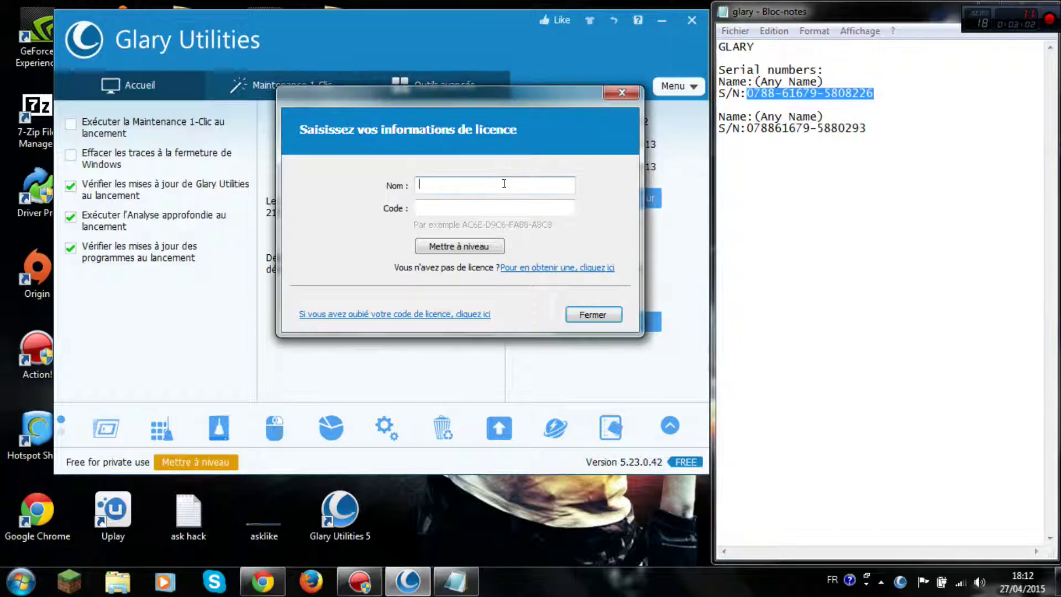
key(ctrl+v)
key(Tab)
Copy the second serial number from the text file into the licence code field and submit the upgrade
drag(885, 132, 746, 130)
key(ctrl+c)
click(497, 207)
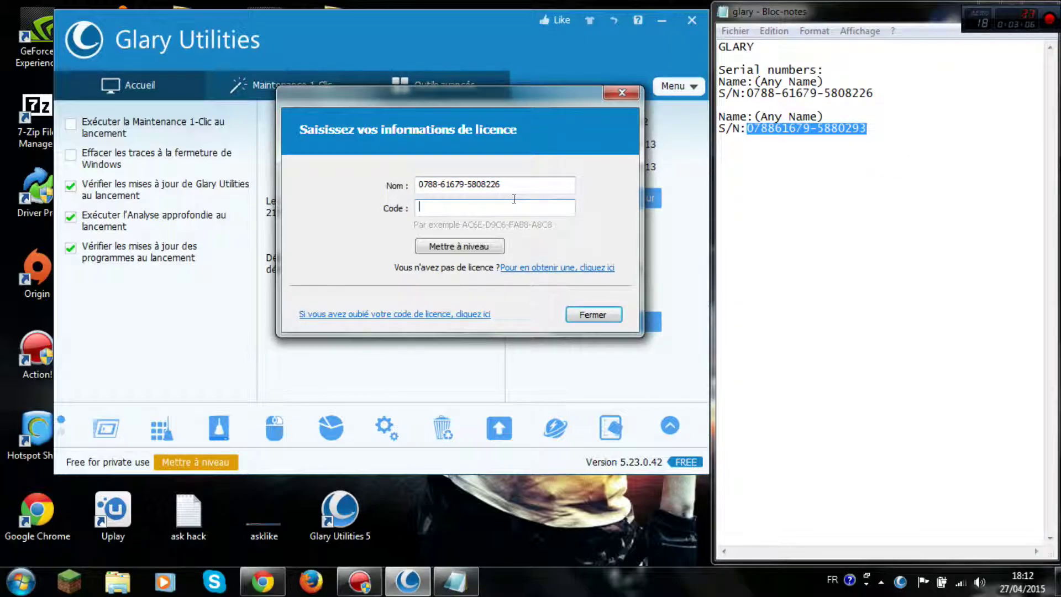
key(ctrl+v)
click(465, 245)
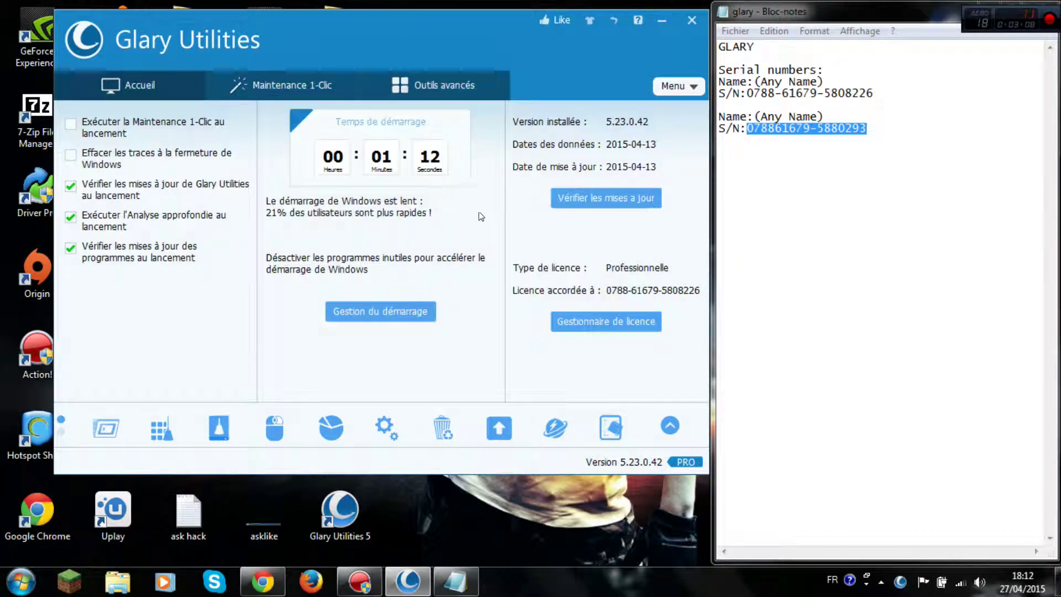
Look through the one-click maintenance options and the advanced tools overview, and return to the home page
click(299, 84)
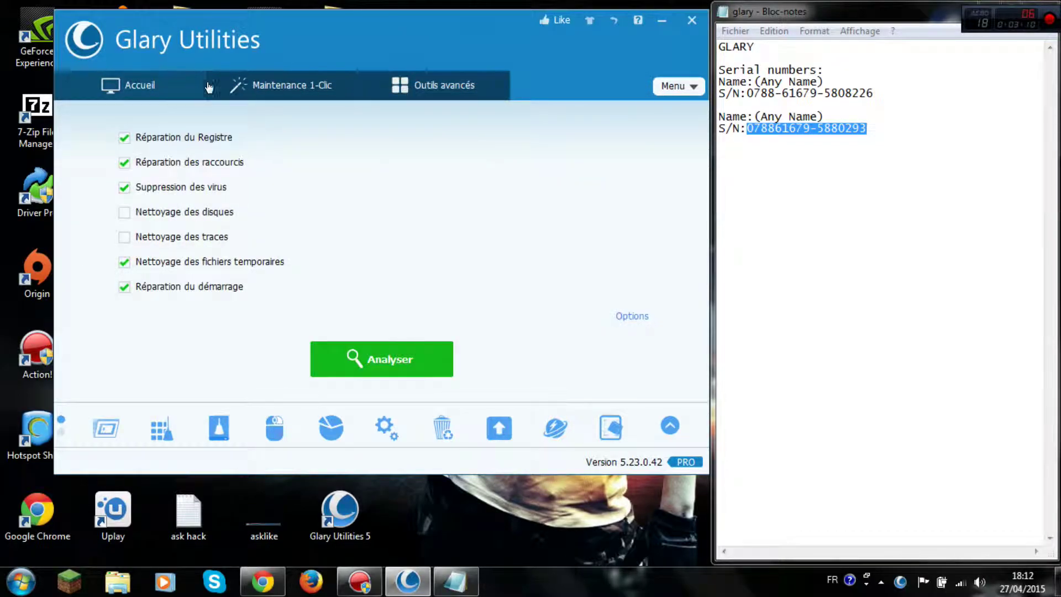
click(407, 91)
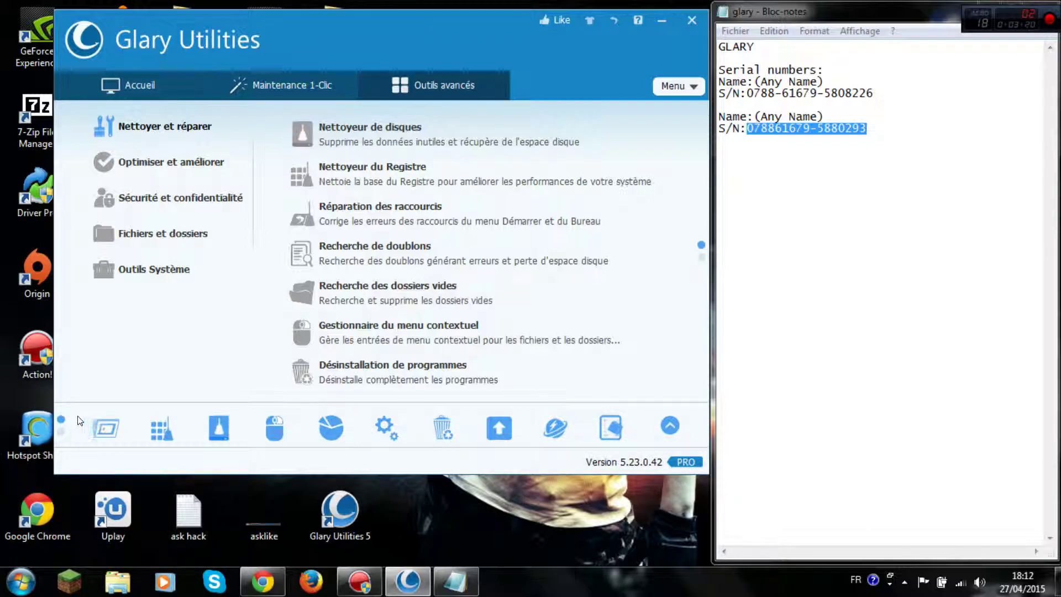
click(62, 431)
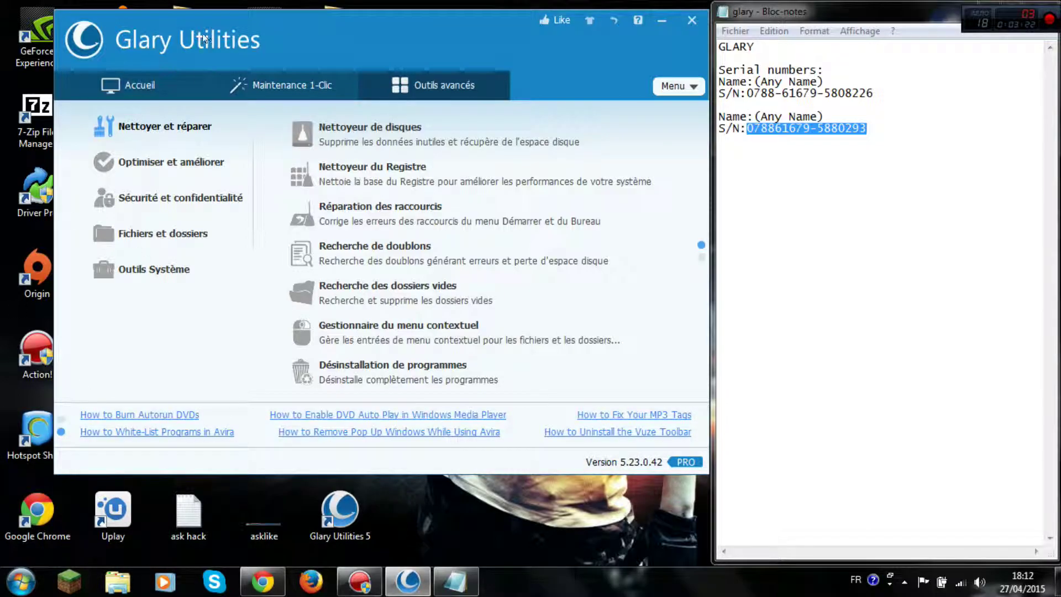
click(132, 86)
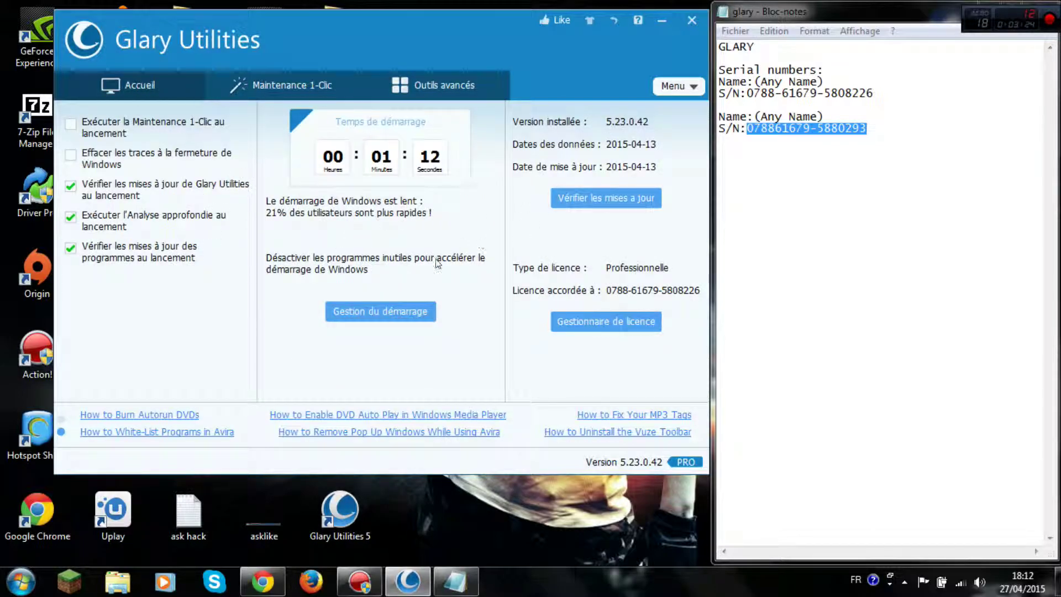
Open the startup manager and examine its Windows services list, including the details of Windows Live ID Sign-in Assistant
click(374, 313)
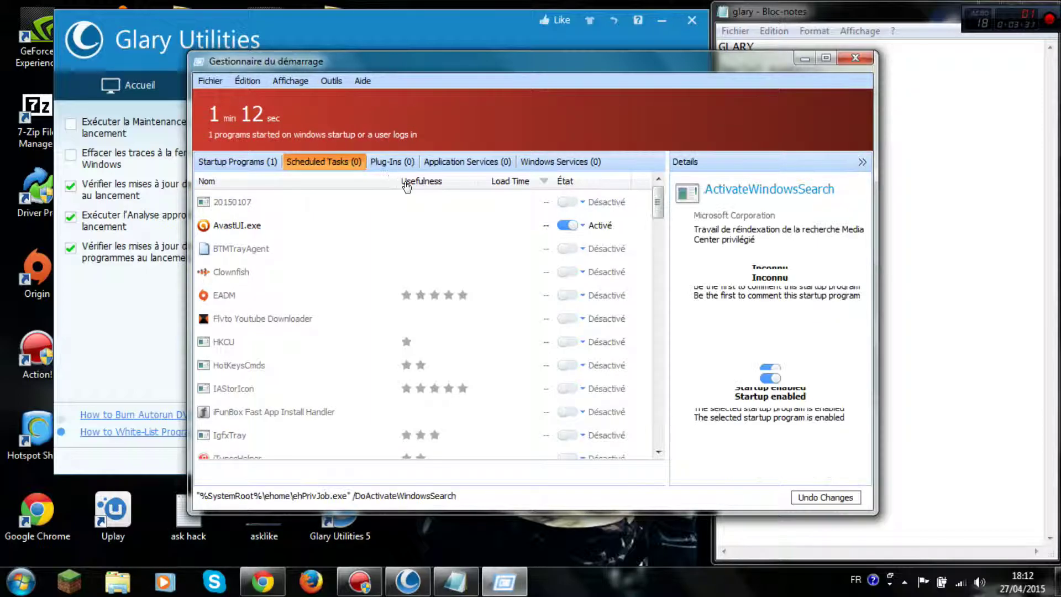
click(387, 161)
click(474, 162)
click(555, 166)
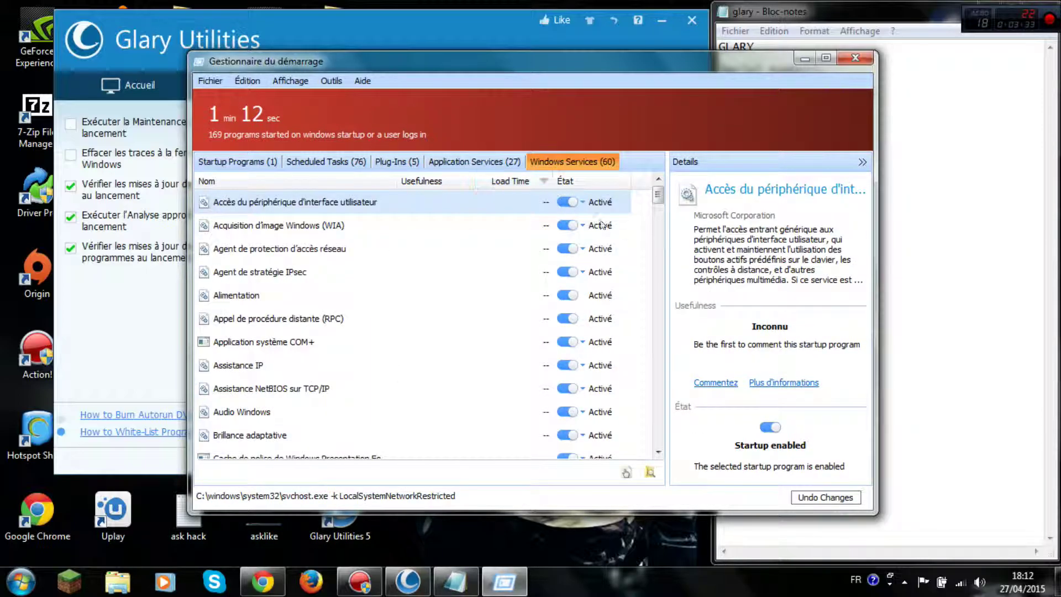
scroll(608, 387, down, 15)
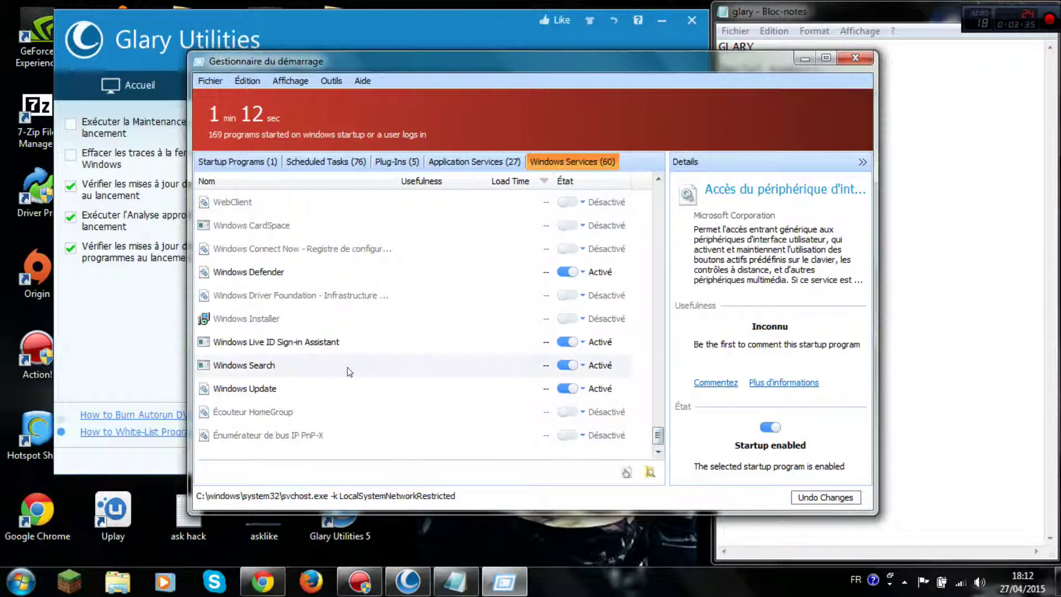
click(346, 339)
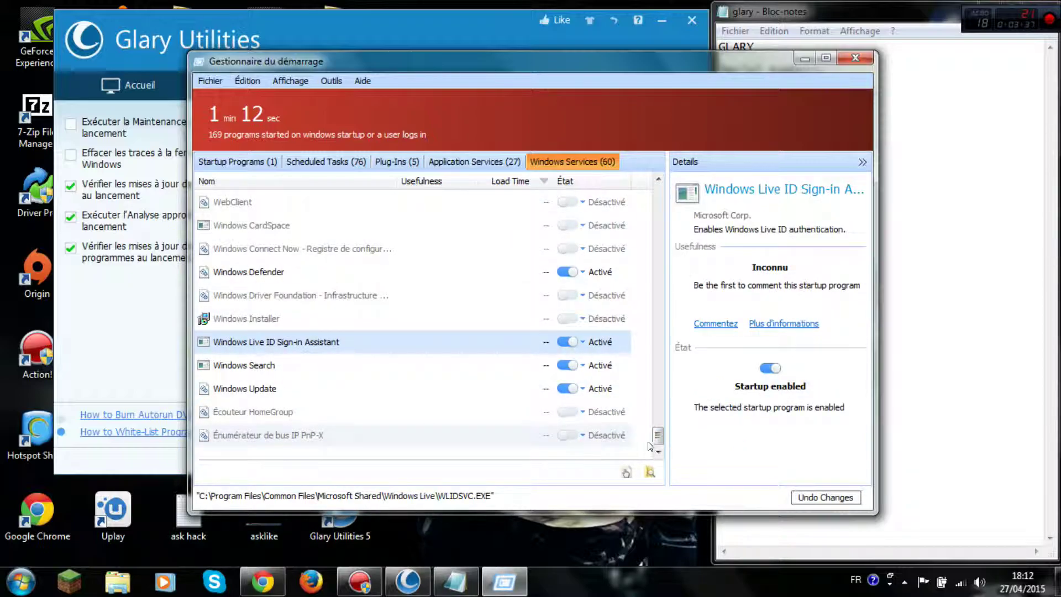
drag(657, 435, 663, 193)
Examine the application services list and the details of SQL Server VSS Writer, and close the startup manager
click(474, 161)
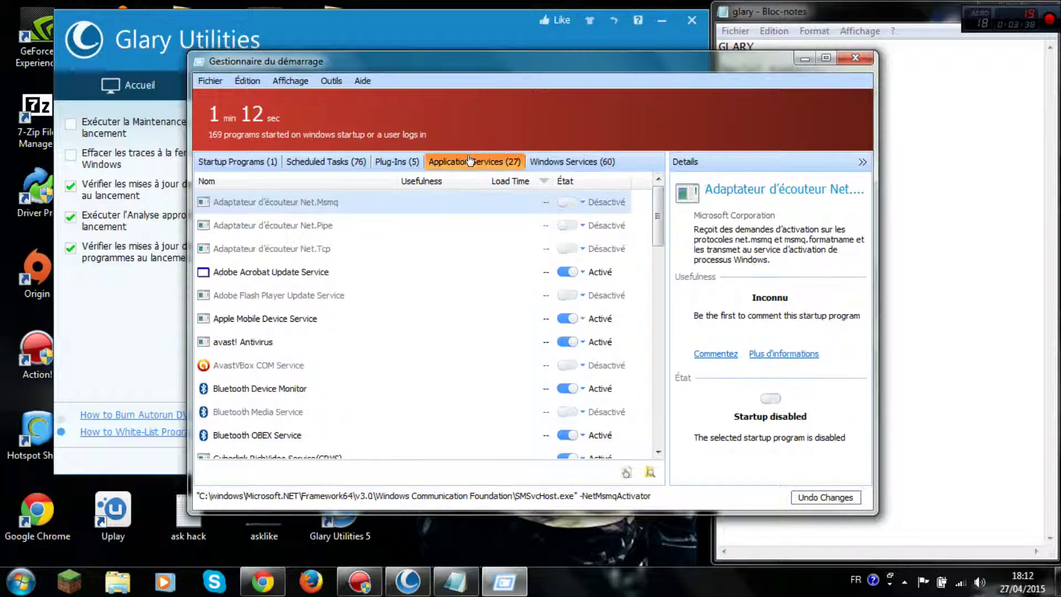
drag(656, 222, 644, 497)
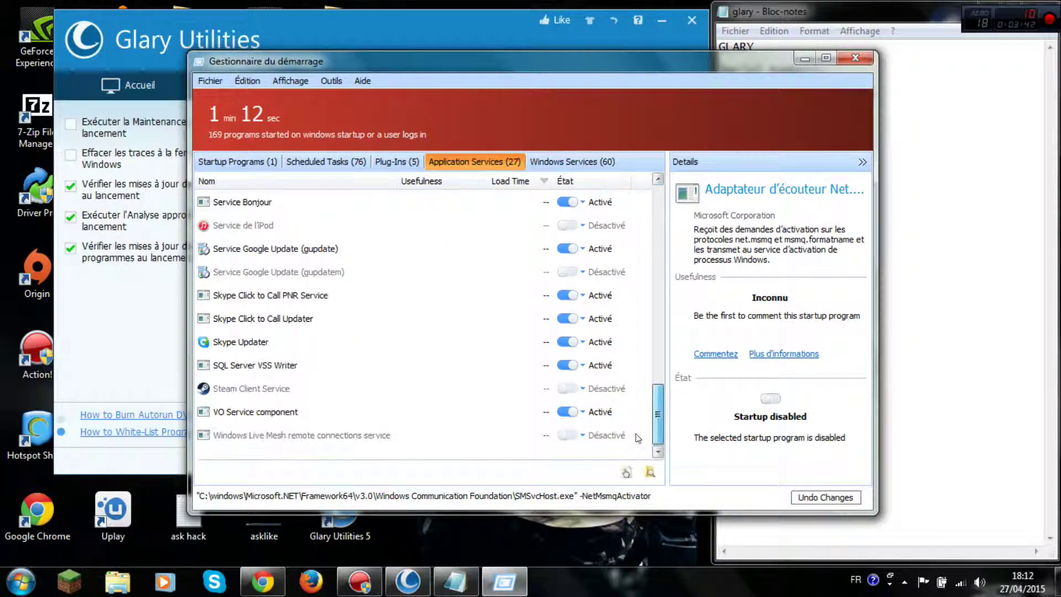
click(299, 365)
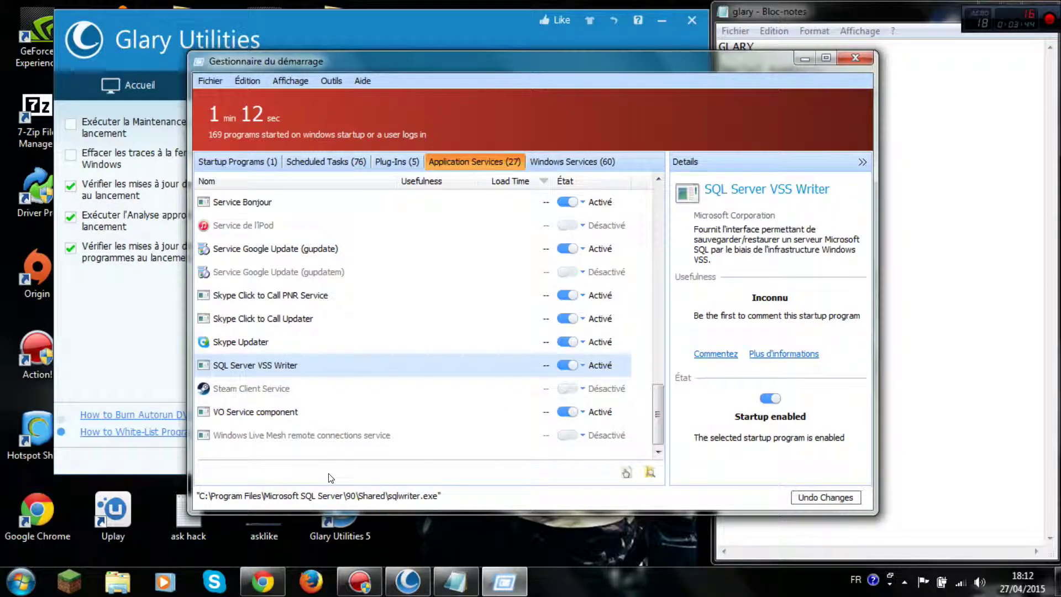
click(268, 162)
click(859, 63)
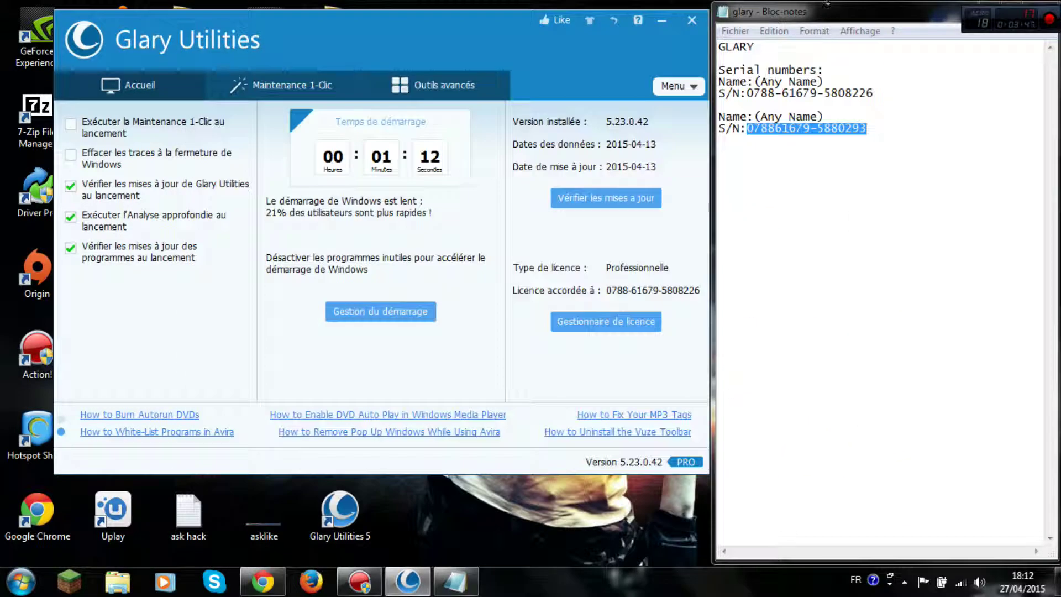
mouse_move(558, 33)
mouse_down()
mouse_move(573, 117)
mouse_move(565, 47)
mouse_up()
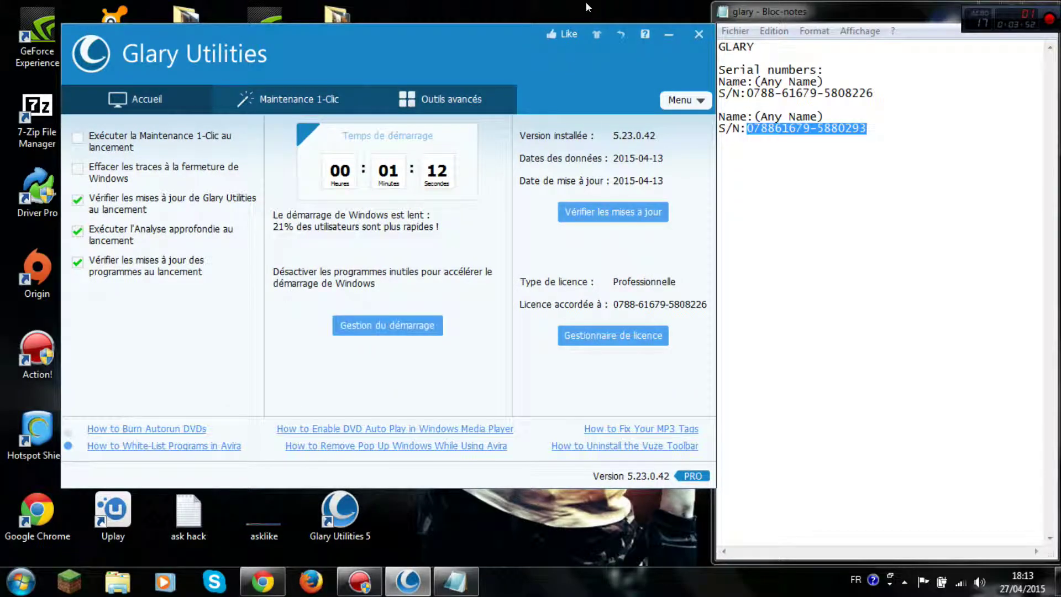
drag(540, 45, 485, 26)
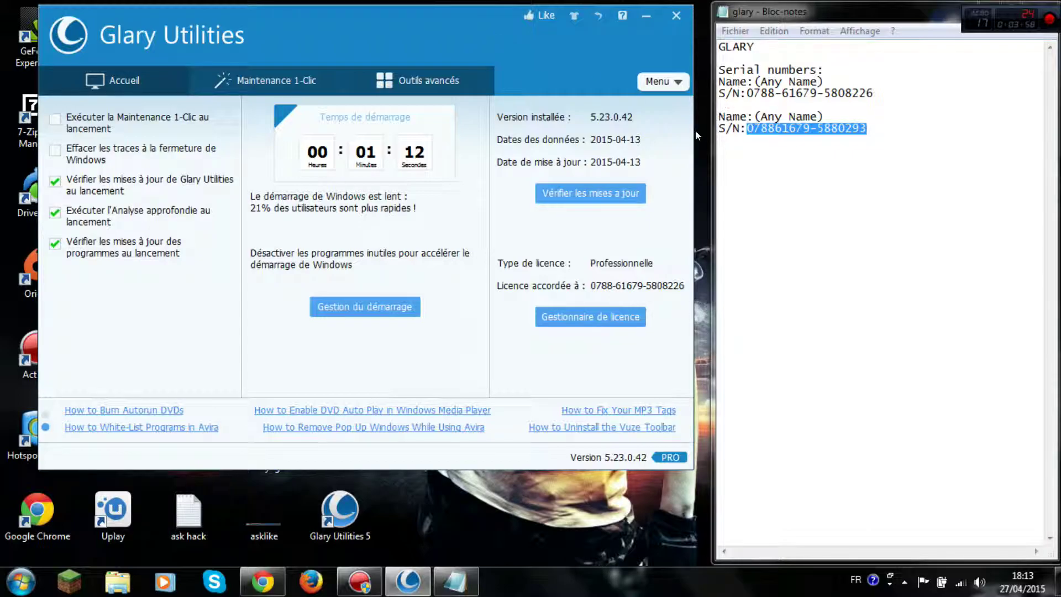